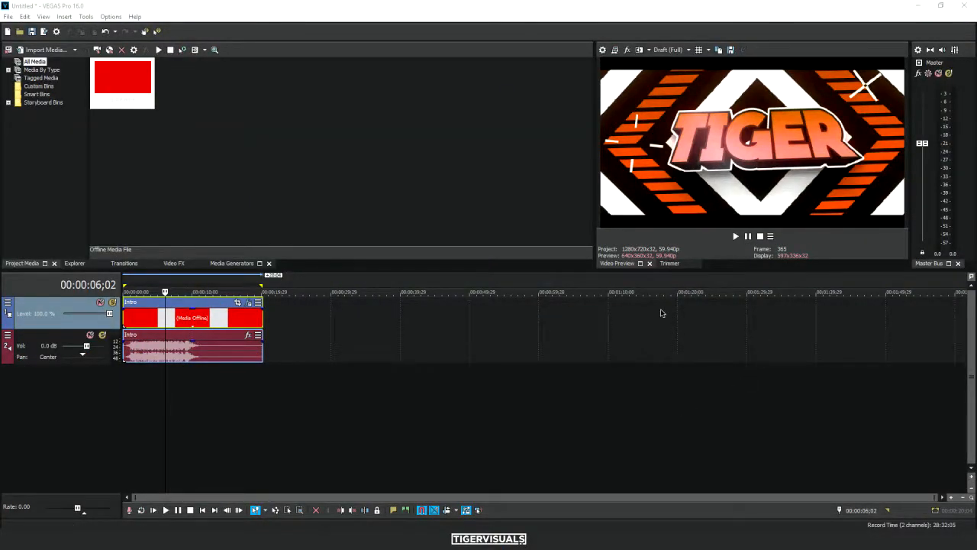
Step: Disable resampling in the properties of the Intro video event on the timeline
left_click(225, 323)
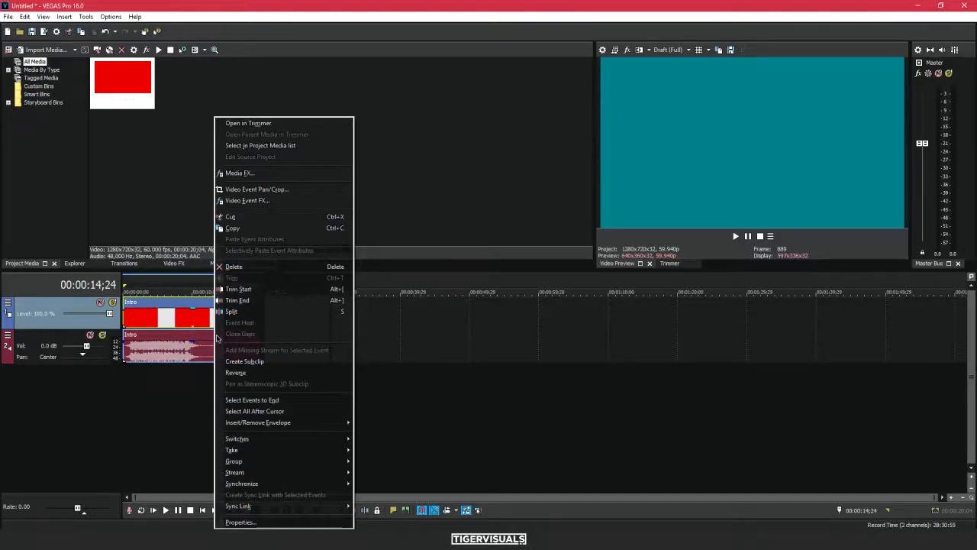
left_click(250, 524)
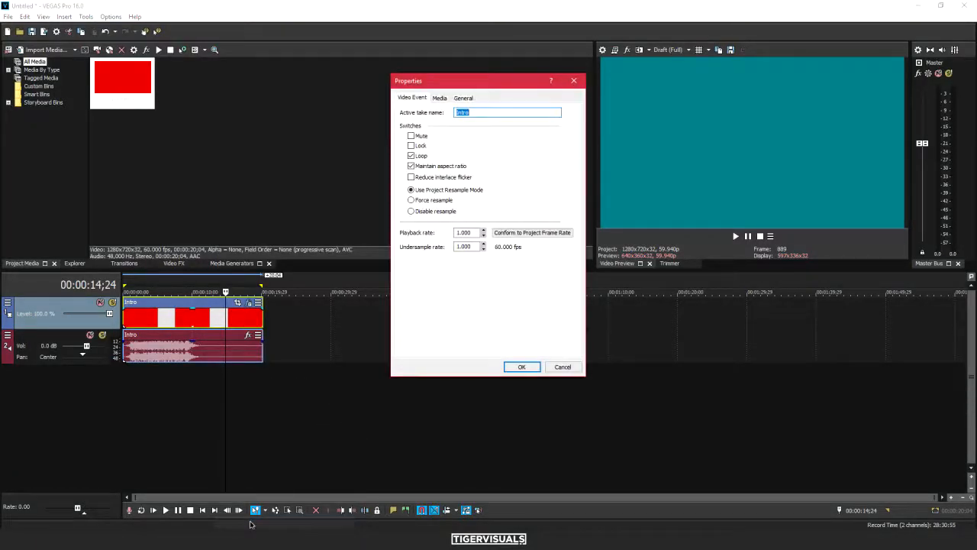
left_click(421, 213)
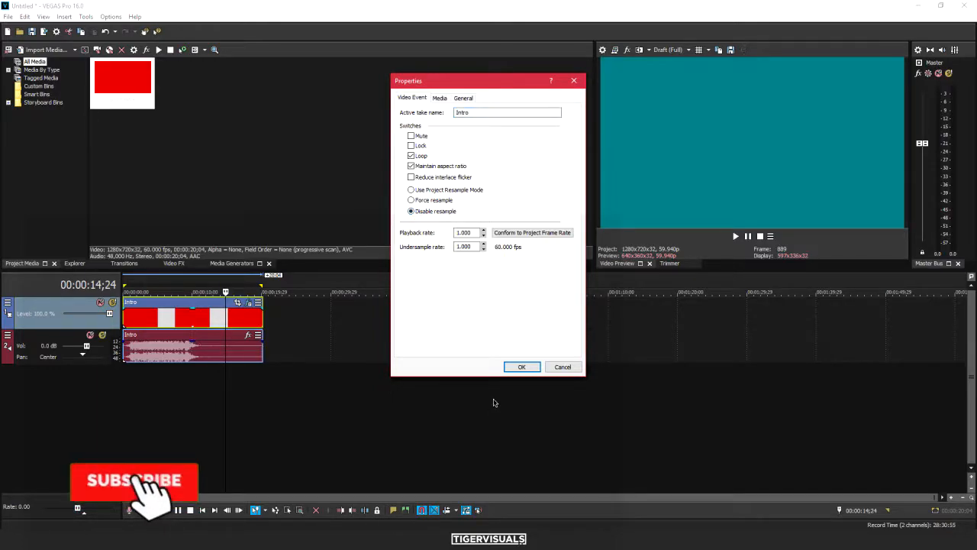
left_click(515, 366)
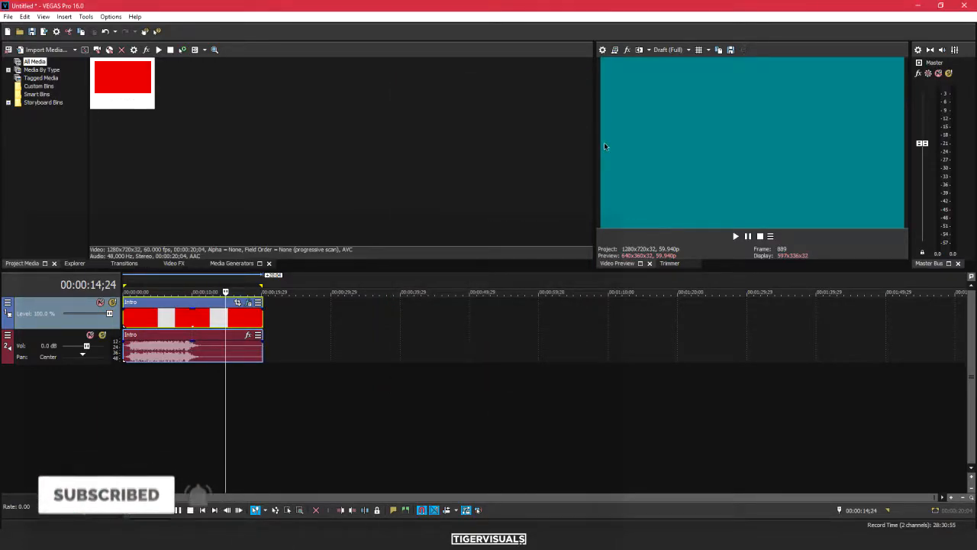
Step: Choose the HDV 720-30p (1280x720, 29.970 fps) template in the project properties and set the frame rate to 60 fps
left_click(603, 51)
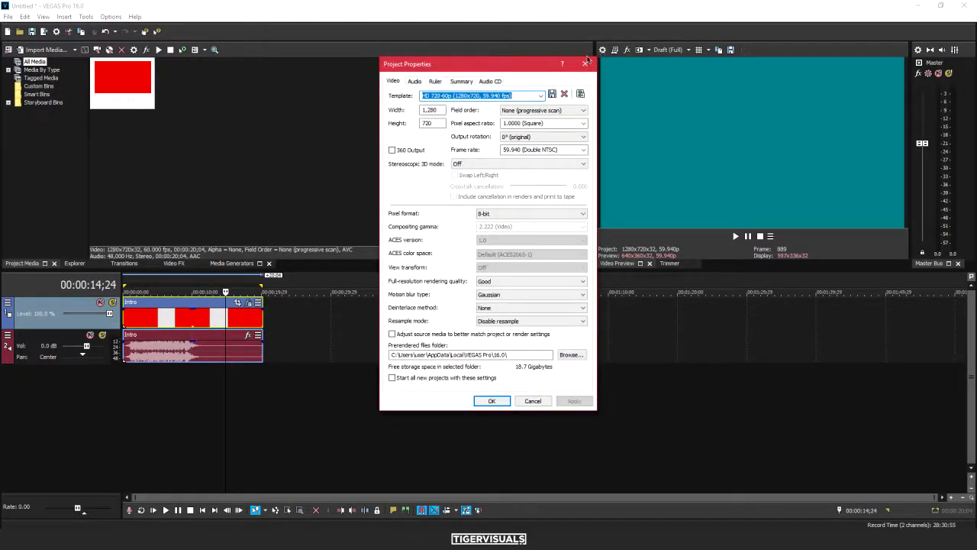
left_click(541, 96)
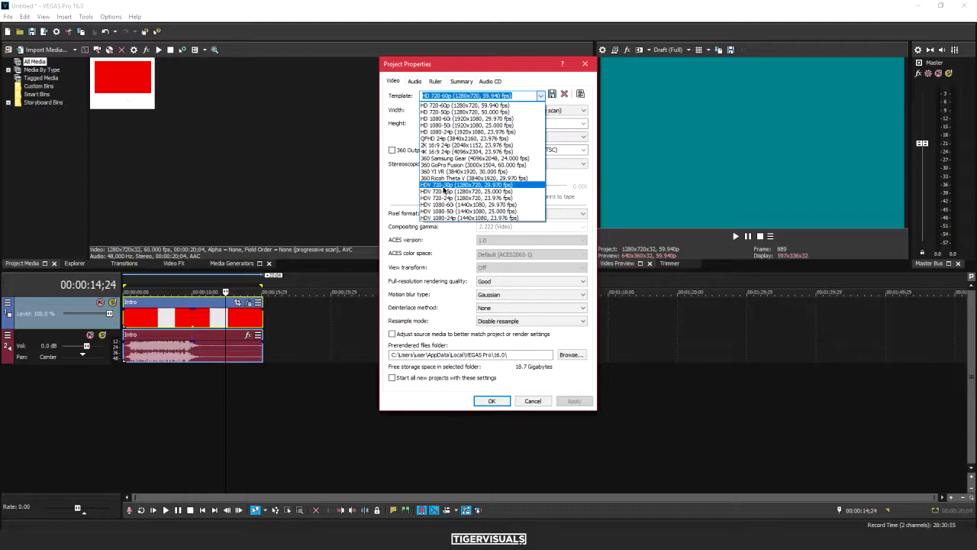
left_click(444, 187)
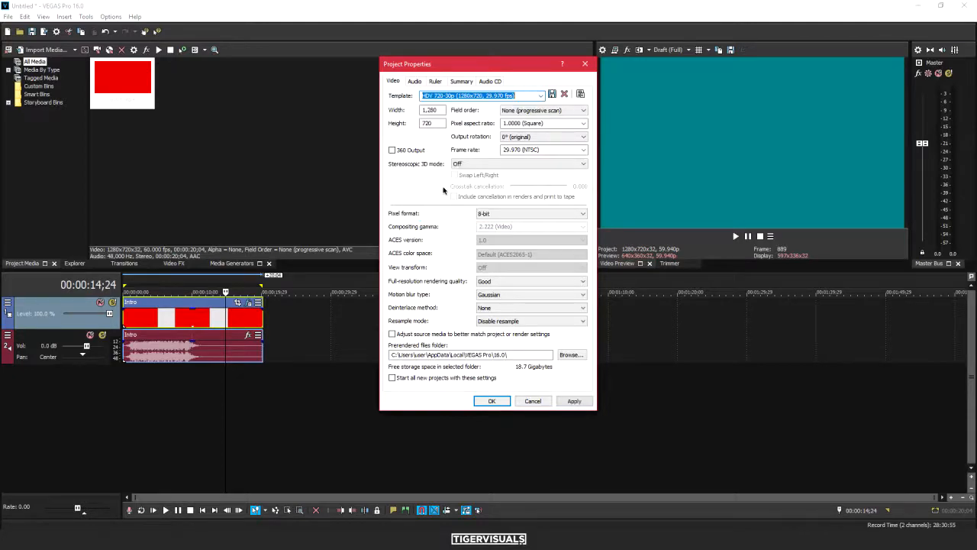
left_click(543, 149)
type("60")
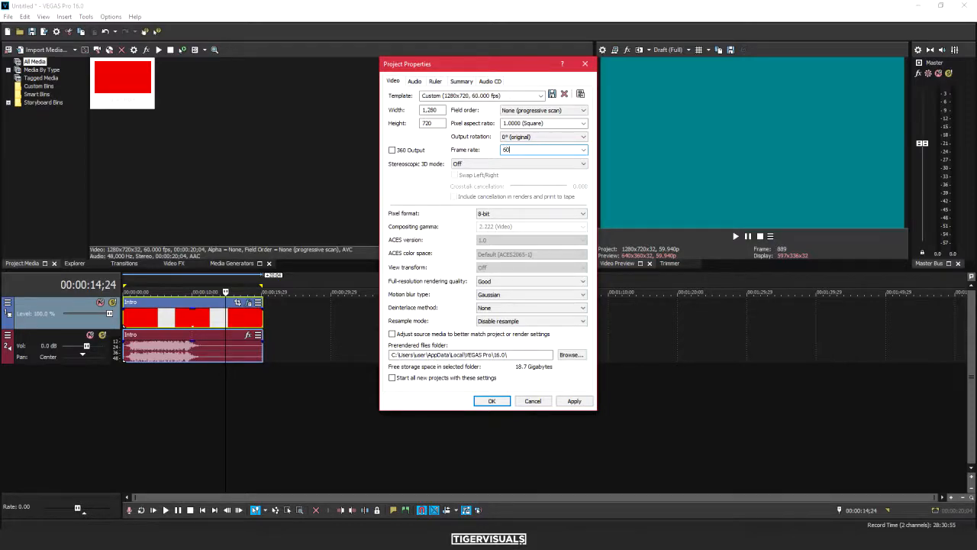
key("BackSpace")
type("30")
left_click(473, 163)
left_click(473, 164)
left_click(504, 153)
type("60")
Step: Apply Good full-resolution rendering quality, Gaussian motion blur, no deinterlacing and Disable resample as the project's video settings
left_click(489, 283)
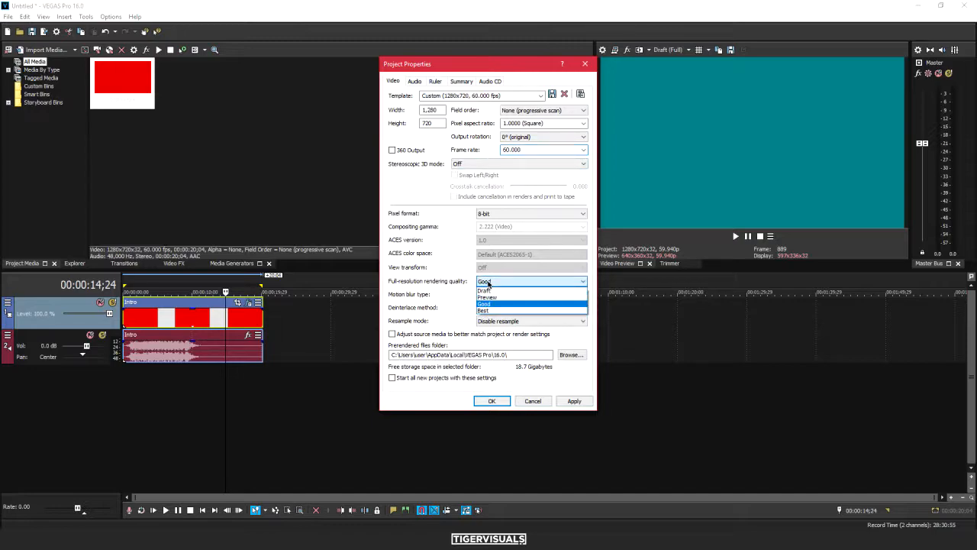
left_click(485, 305)
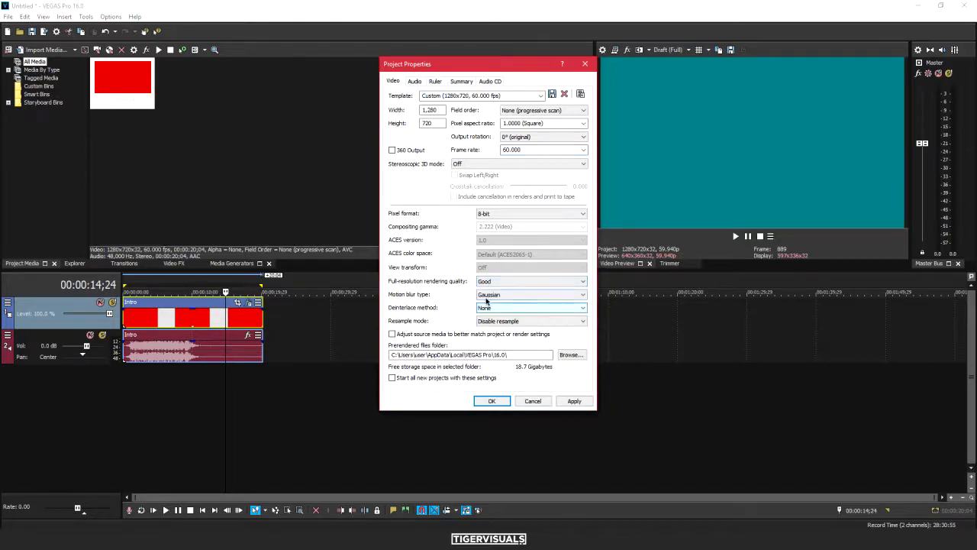
left_click(480, 297)
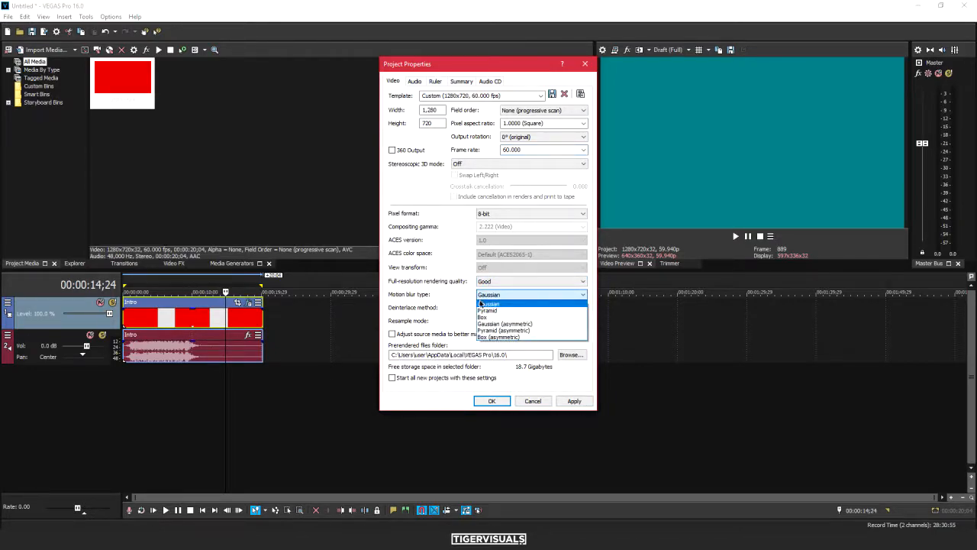
left_click(481, 304)
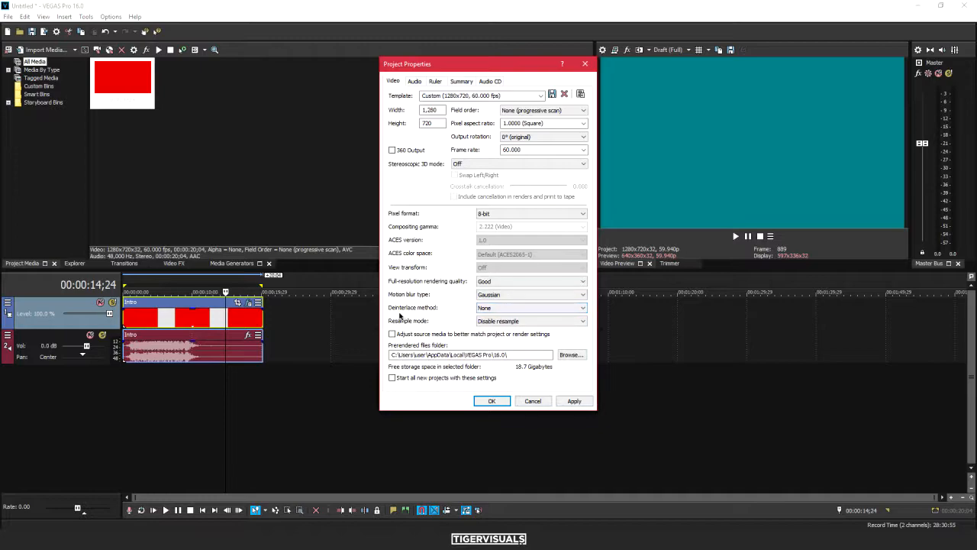
left_click(483, 308)
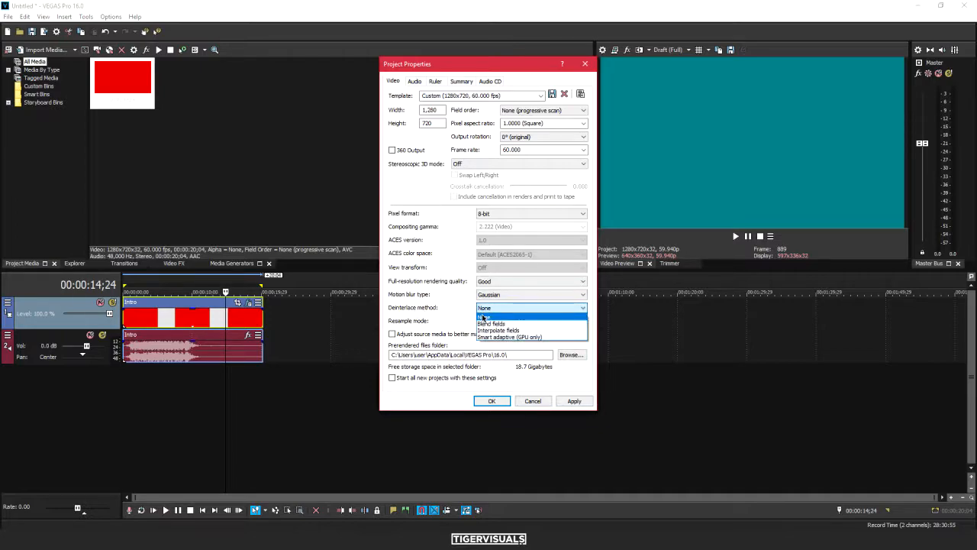
left_click(482, 316)
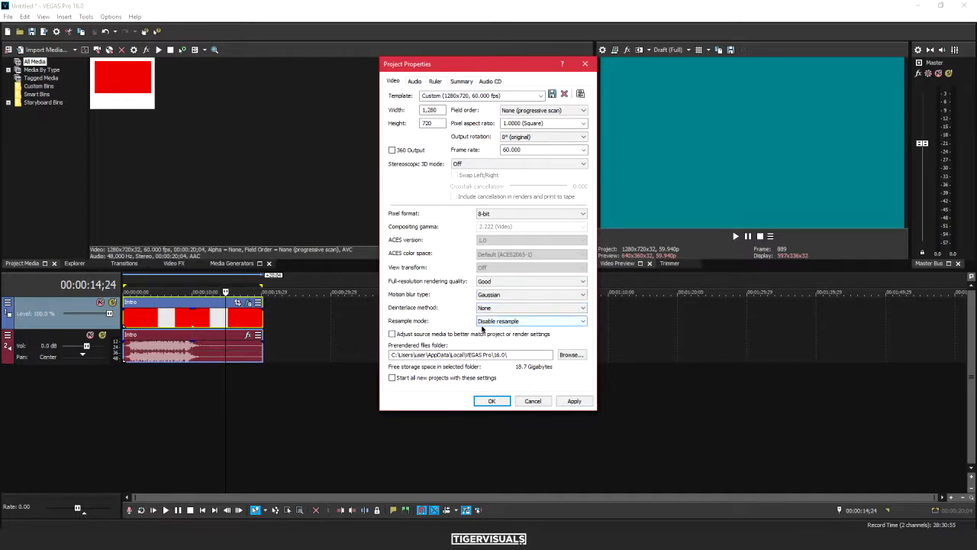
left_click(486, 323)
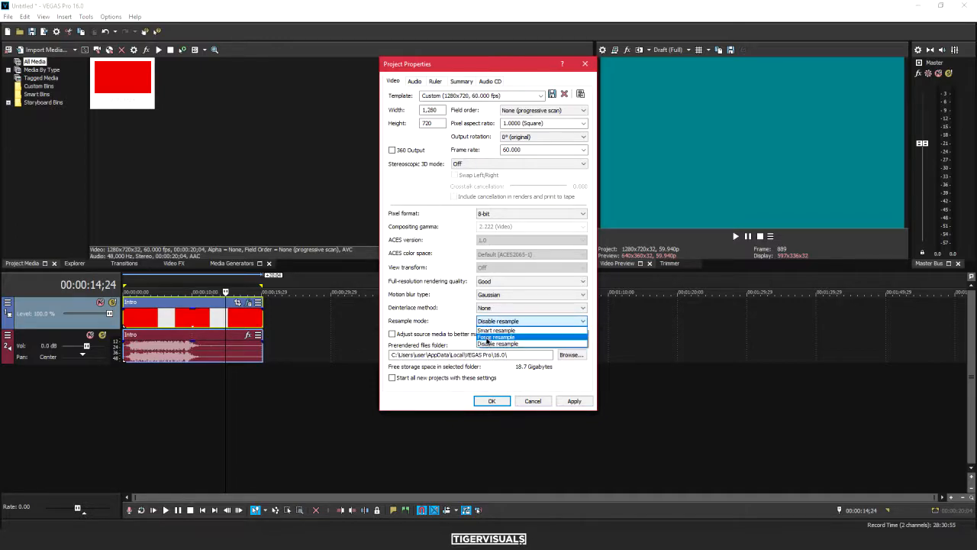
left_click(486, 347)
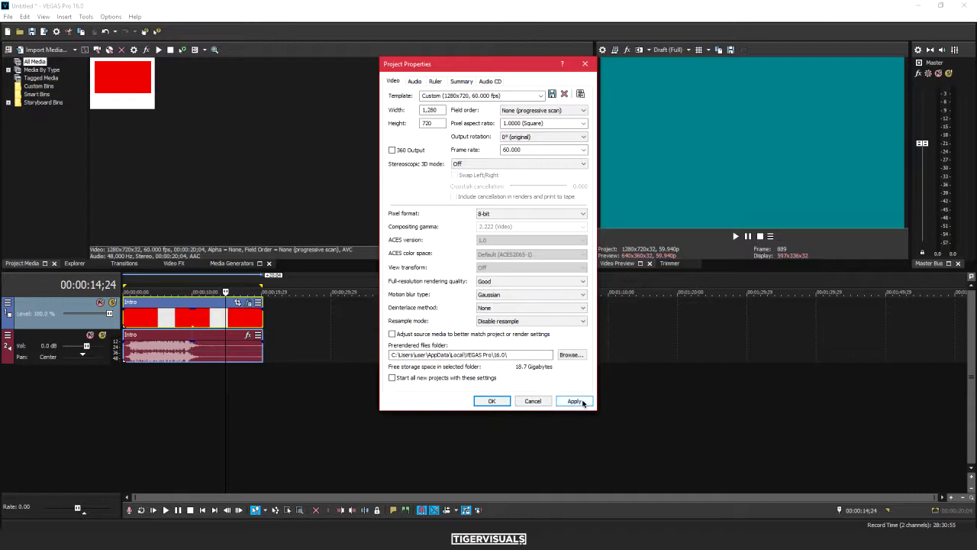
left_click(574, 401)
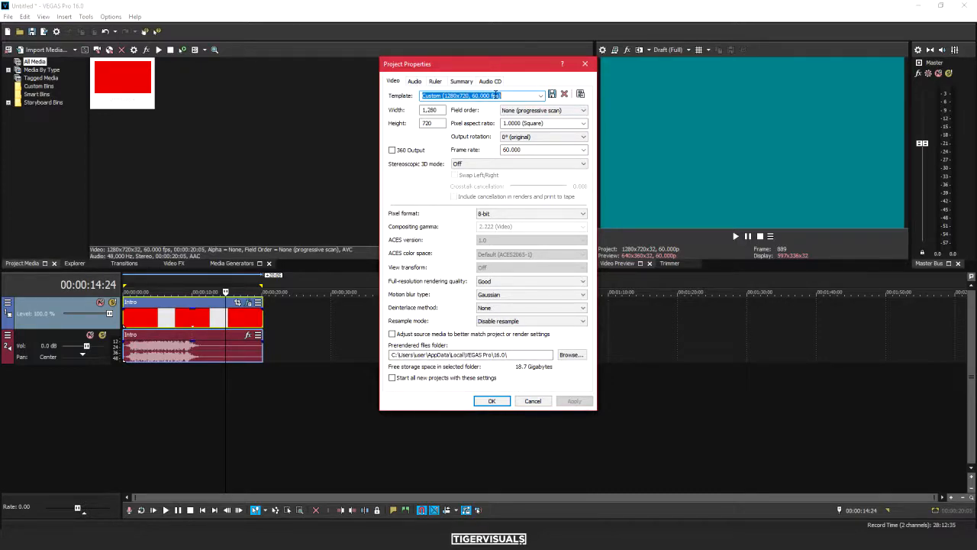
Step: Name the project template 720P 60 FPS and apply these settings as the start for all new projects
type("720P 60 FPS")
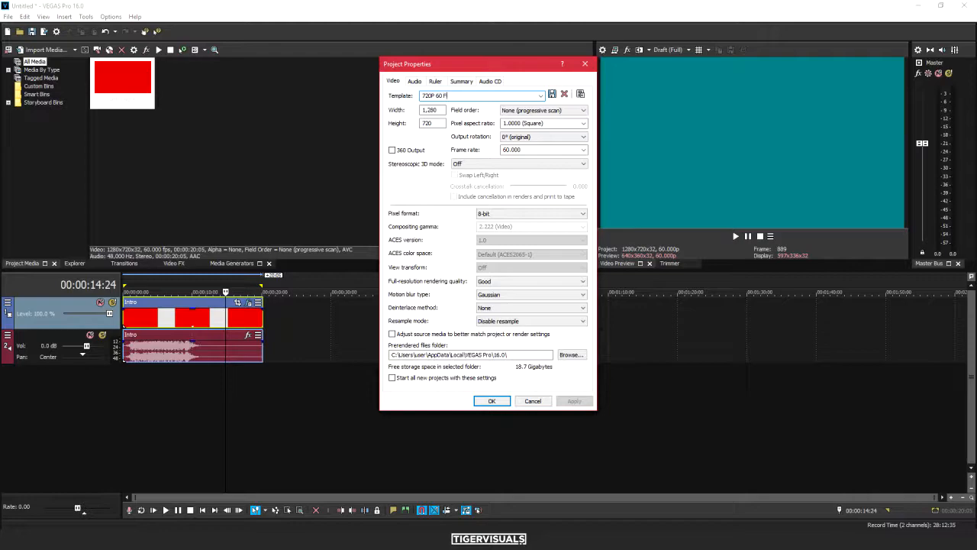
left_click(404, 380)
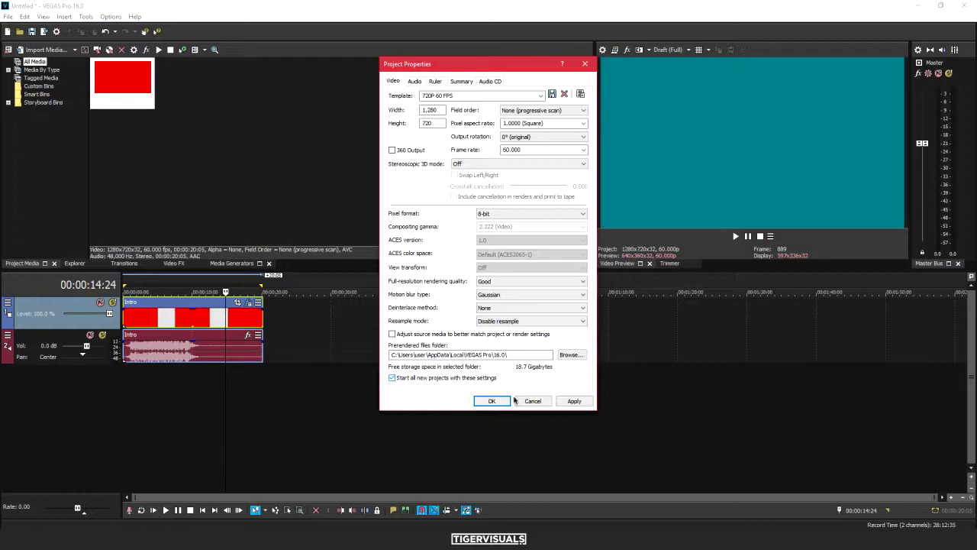
left_click(578, 402)
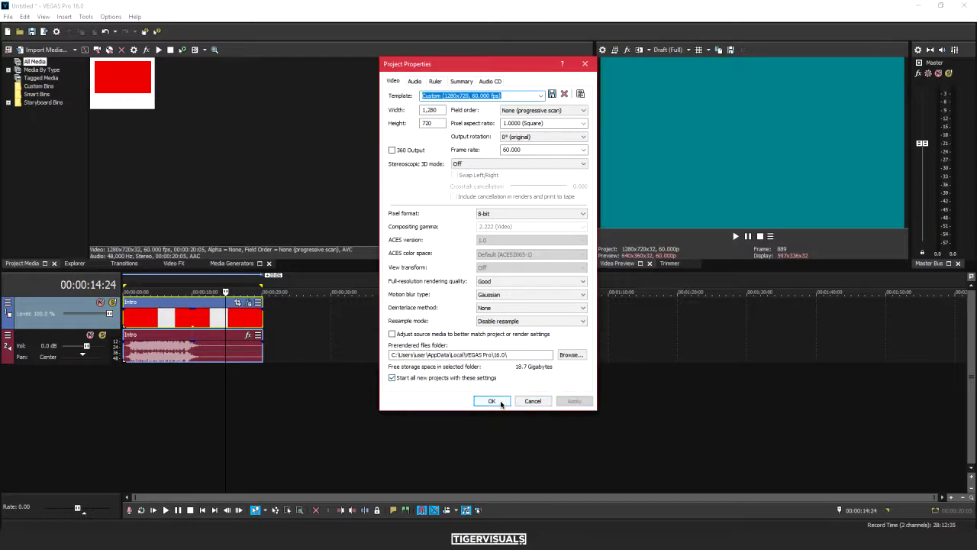
left_click(498, 401)
Step: Start rendering the project as MAGIX AVC/AAC MP4 and open the Internet HD 720p 29.97 fps template for customization
left_click(8, 16)
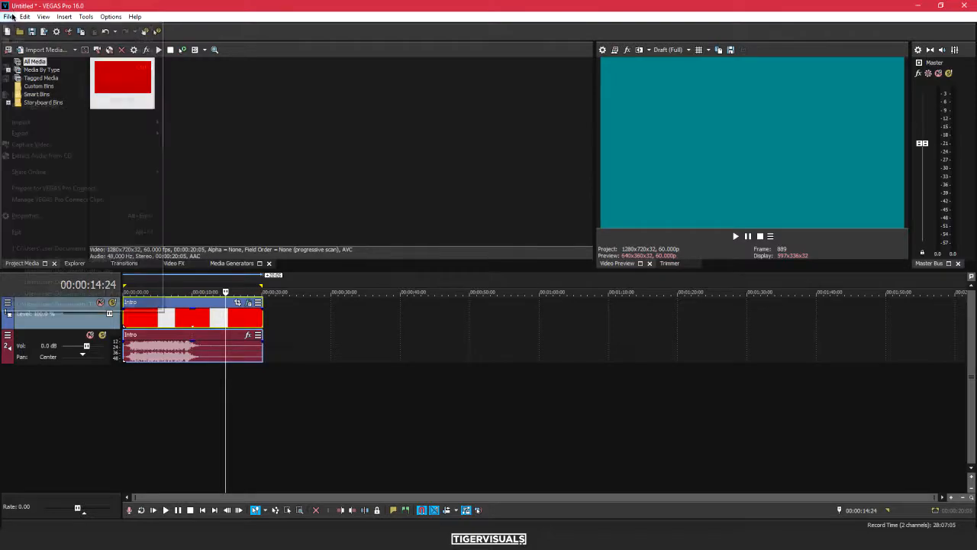
left_click(34, 94)
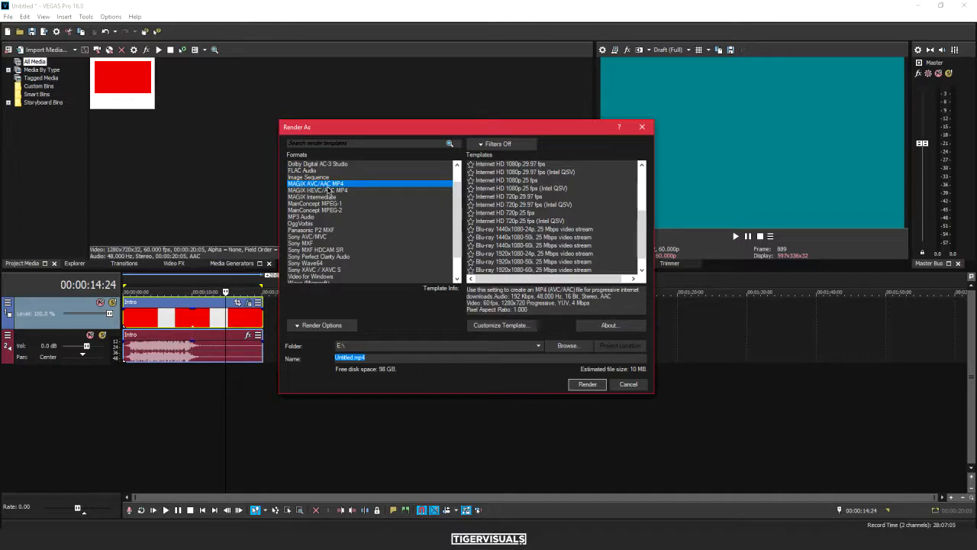
left_click_drag(643, 215, 634, 252)
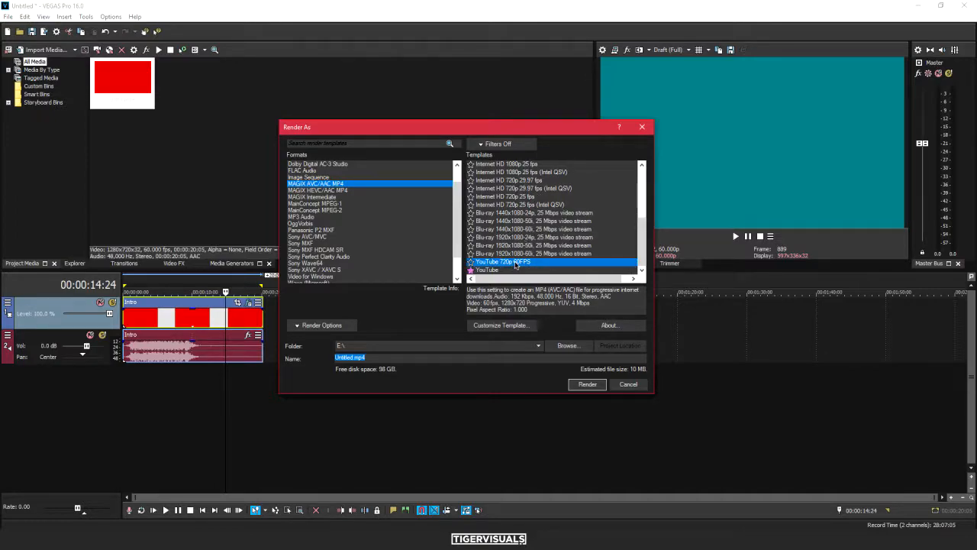
scroll(508, 222, "up", 1)
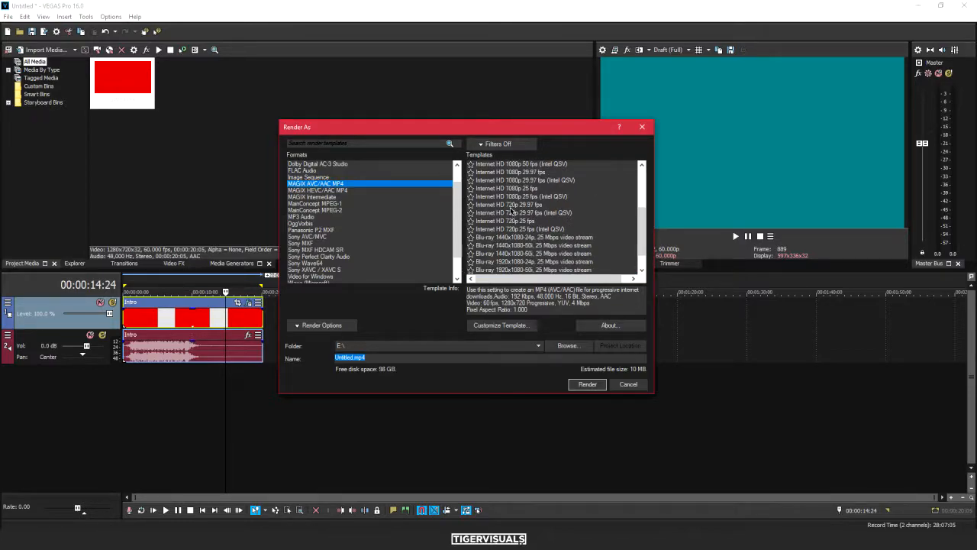
left_click(512, 205)
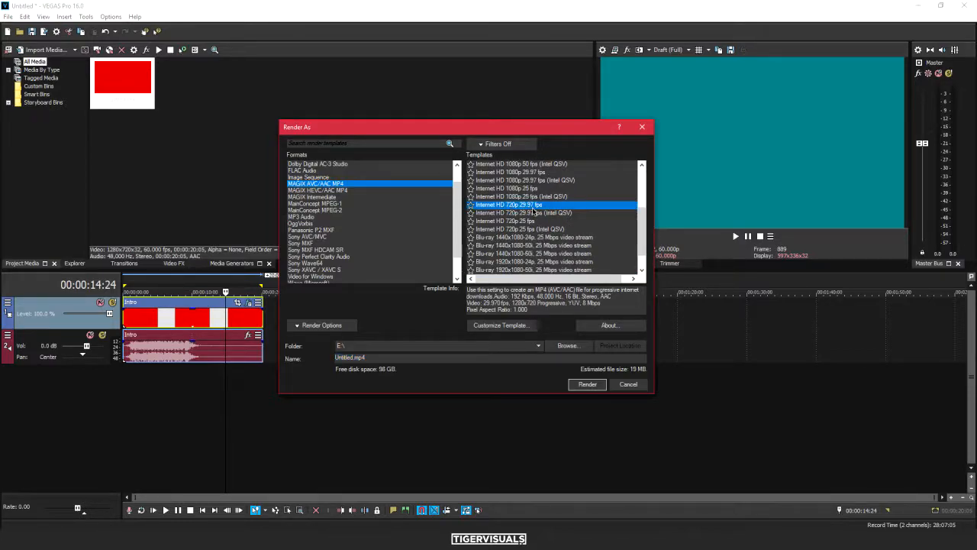
left_click(511, 326)
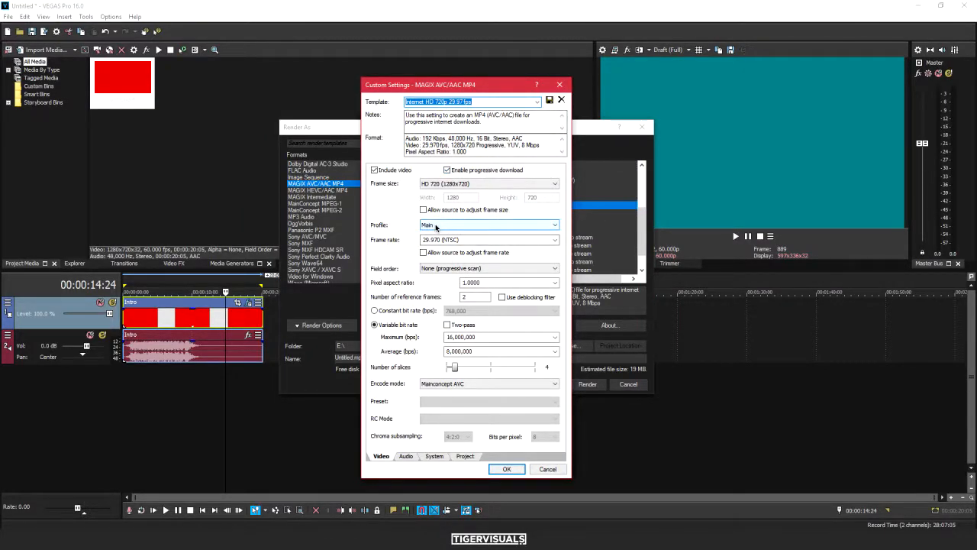
Step: Set the render template's profile to Main, frame rate to 60, and maximum and average bit rates to 4,000,000 bps
left_click(436, 226)
left_click(431, 230)
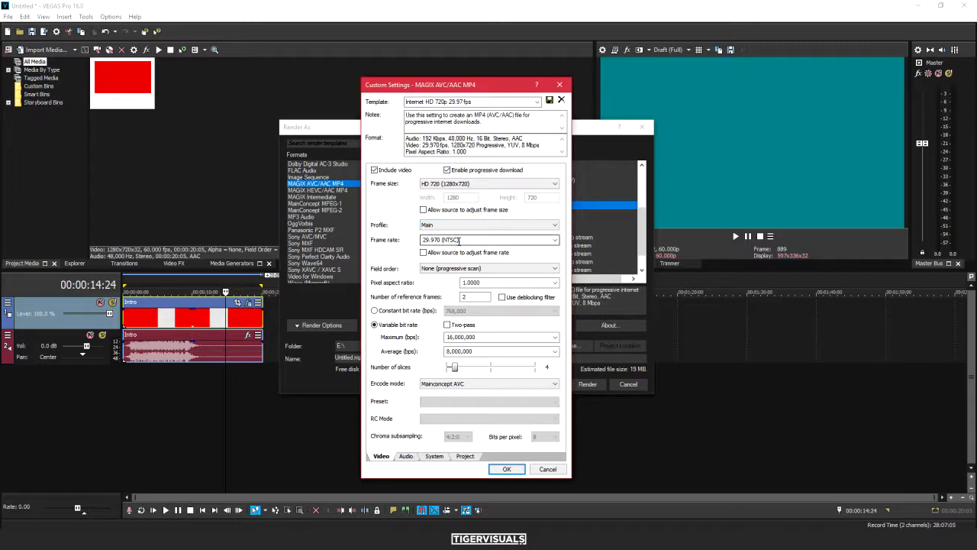
left_click(477, 241)
type("60")
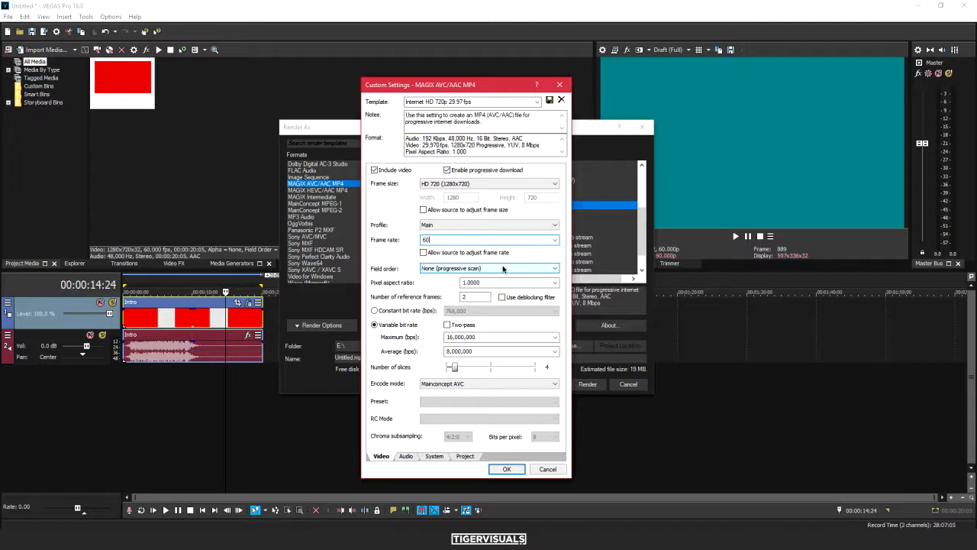
double_click(480, 336)
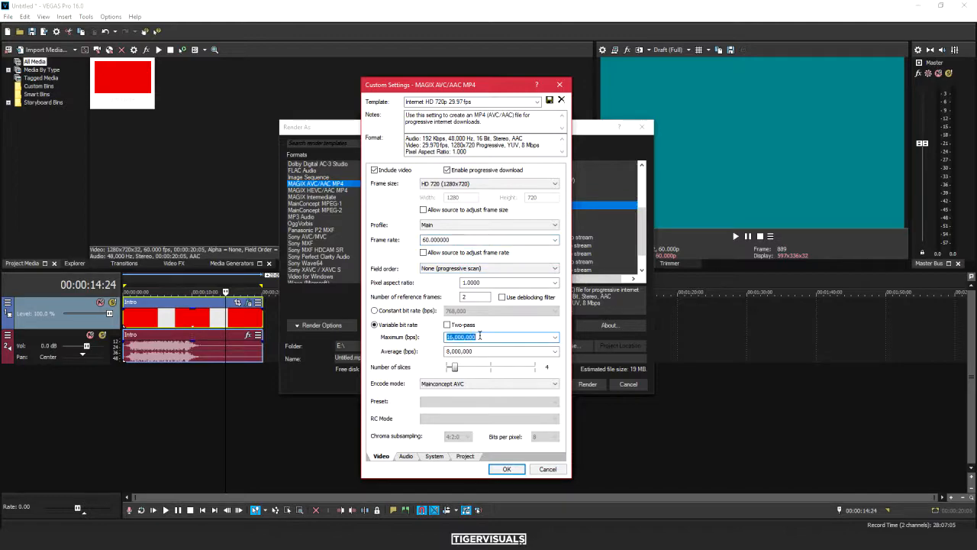
type("4")
double_click(526, 349)
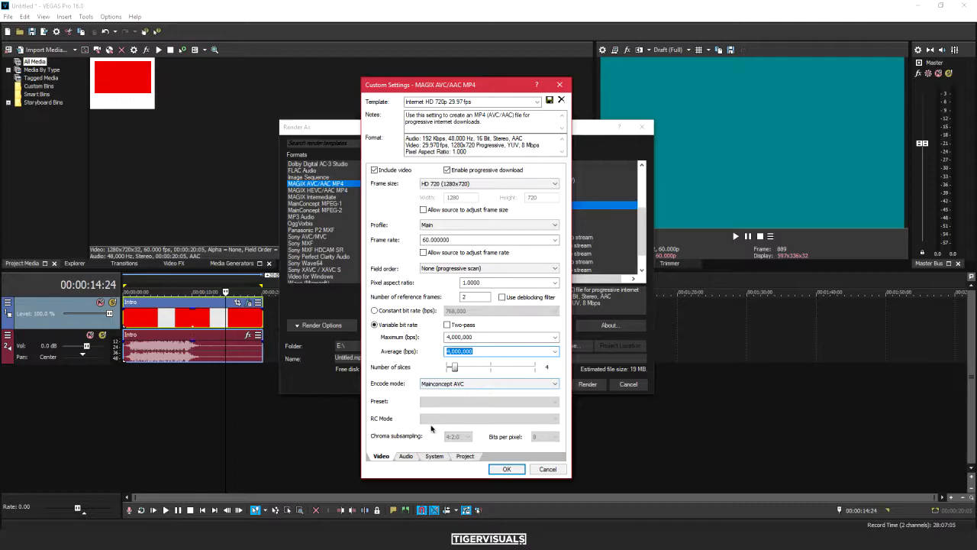
Step: Check the render template's audio settings, set its video rendering quality to Best, and close the custom settings
left_click(406, 457)
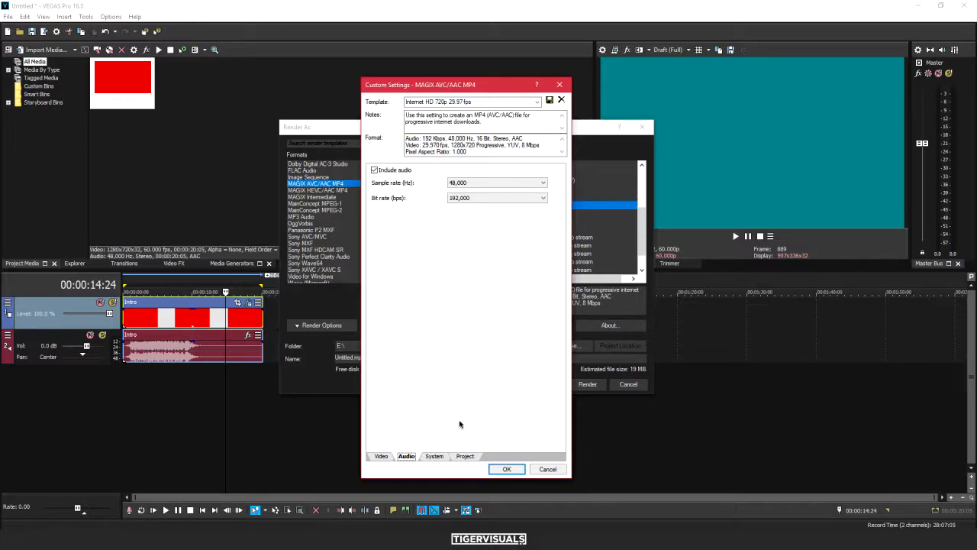
left_click(466, 456)
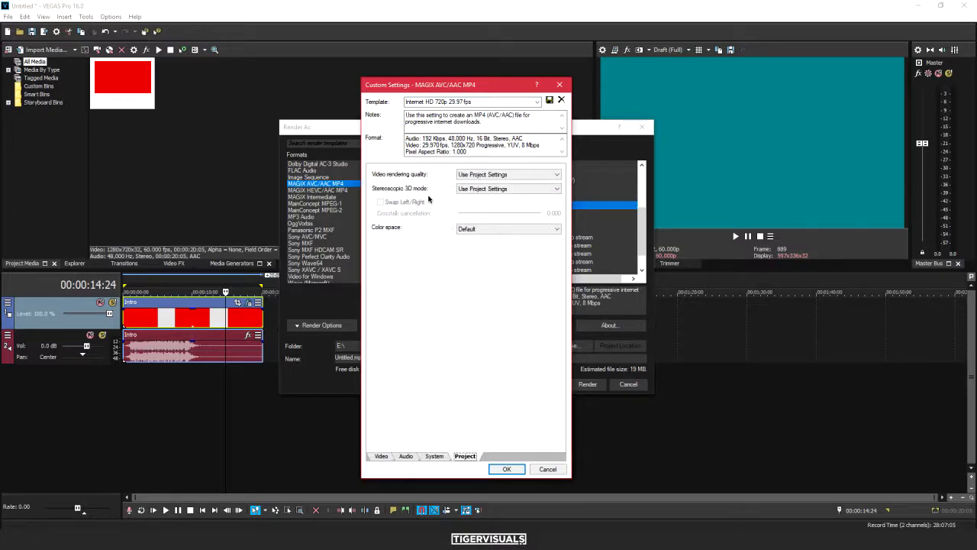
left_click(469, 177)
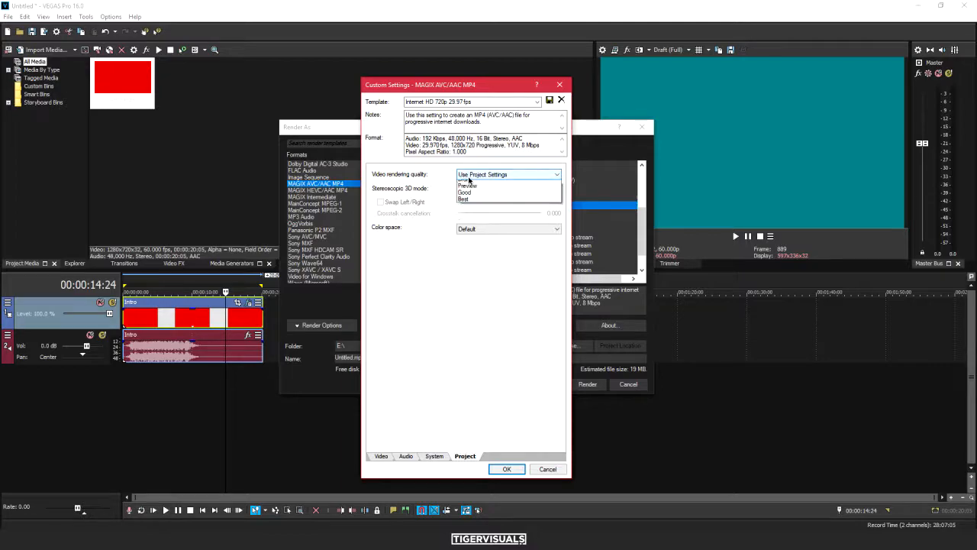
left_click(469, 211)
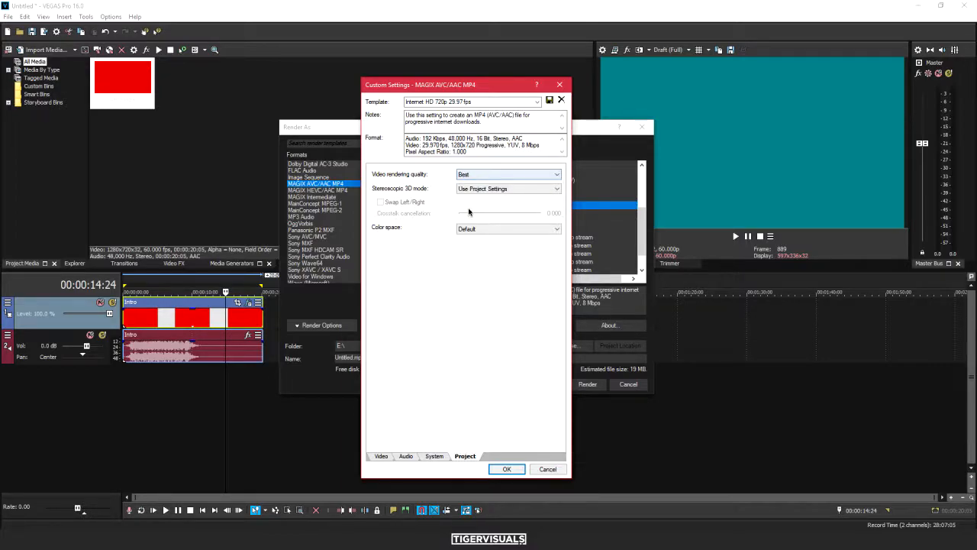
left_click(438, 101)
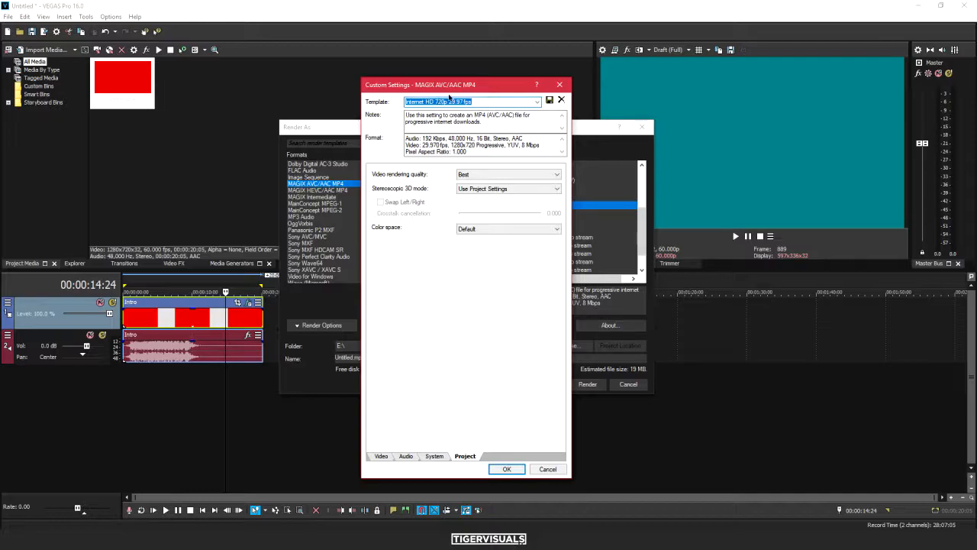
left_click(560, 85)
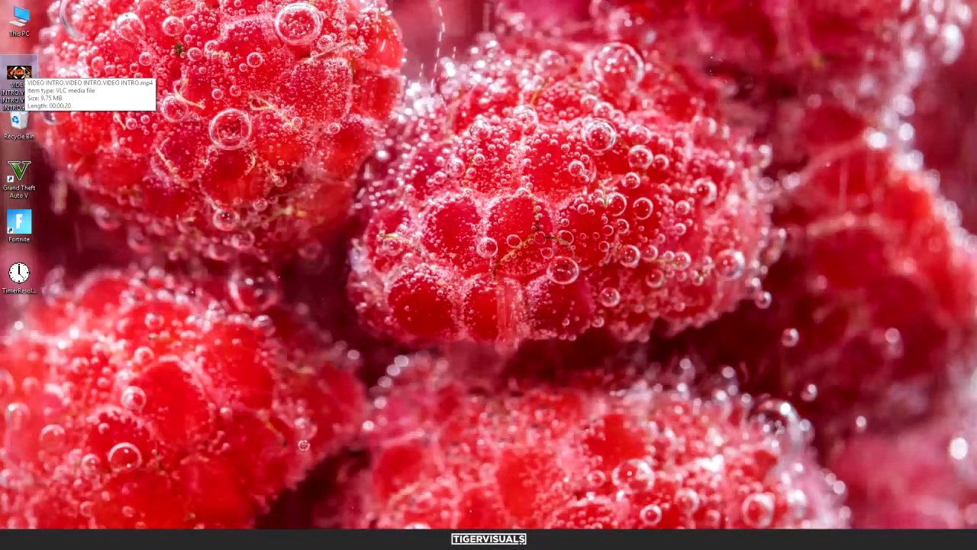
Step: Play the rendered VIDEO INTRO MP4 from the Windows desktop and check its size in the file properties
double_click(27, 73)
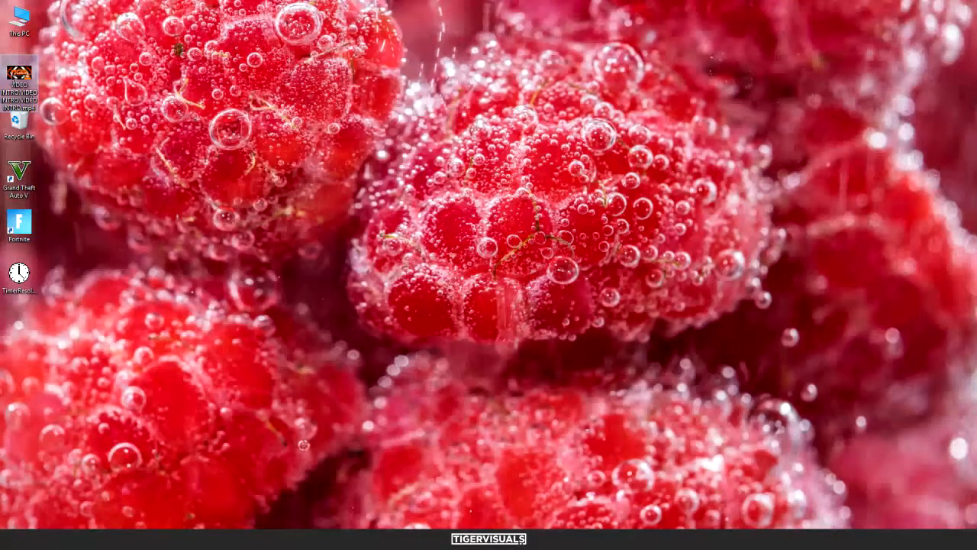
right_click(14, 76)
left_click(76, 314)
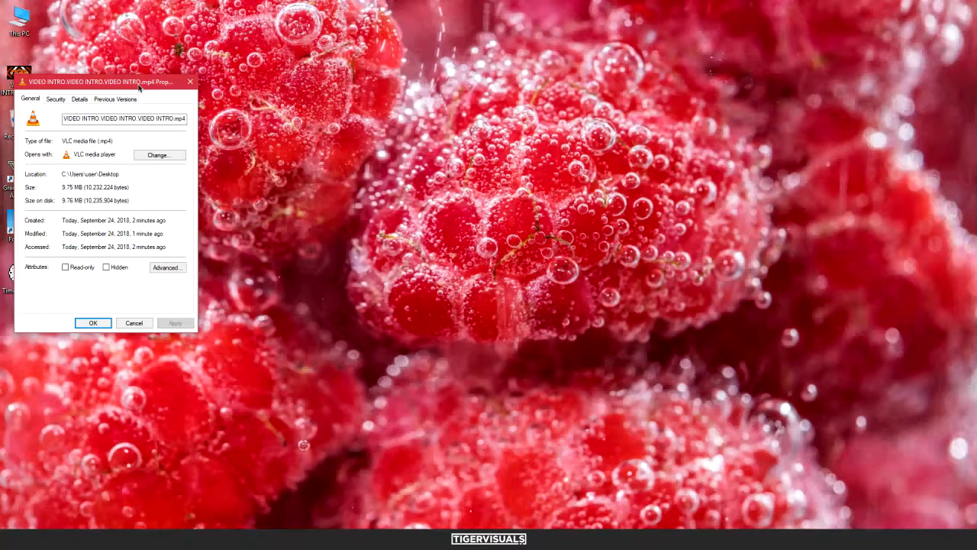
left_click_drag(139, 88, 362, 33)
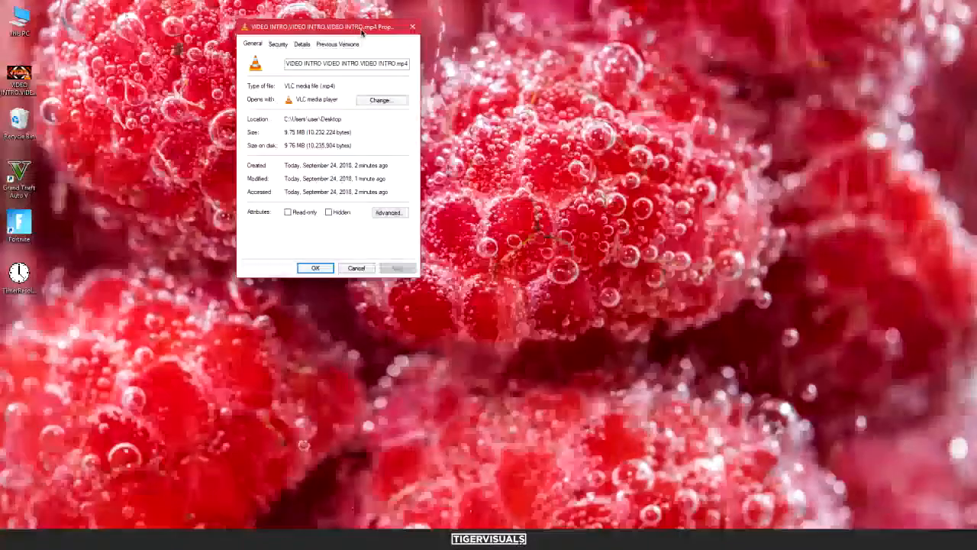
left_click(316, 268)
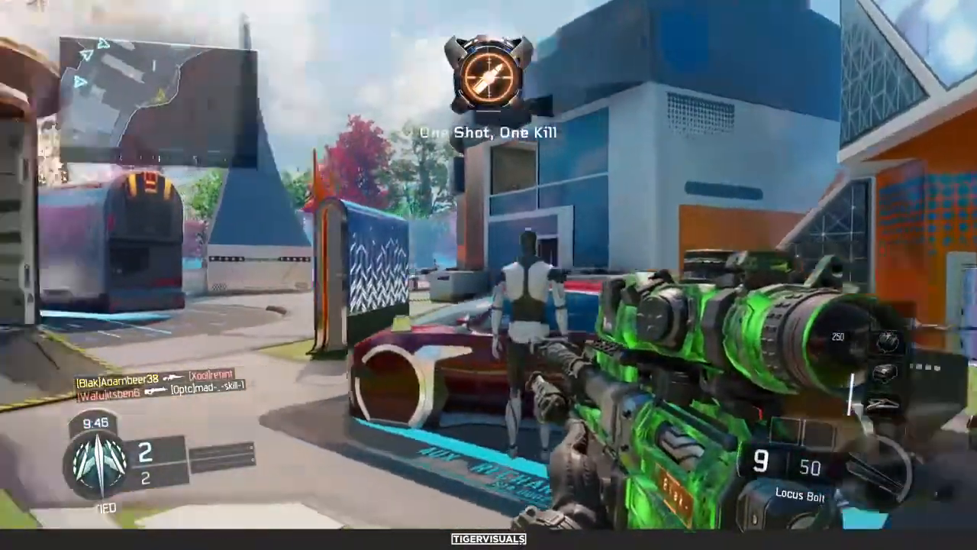